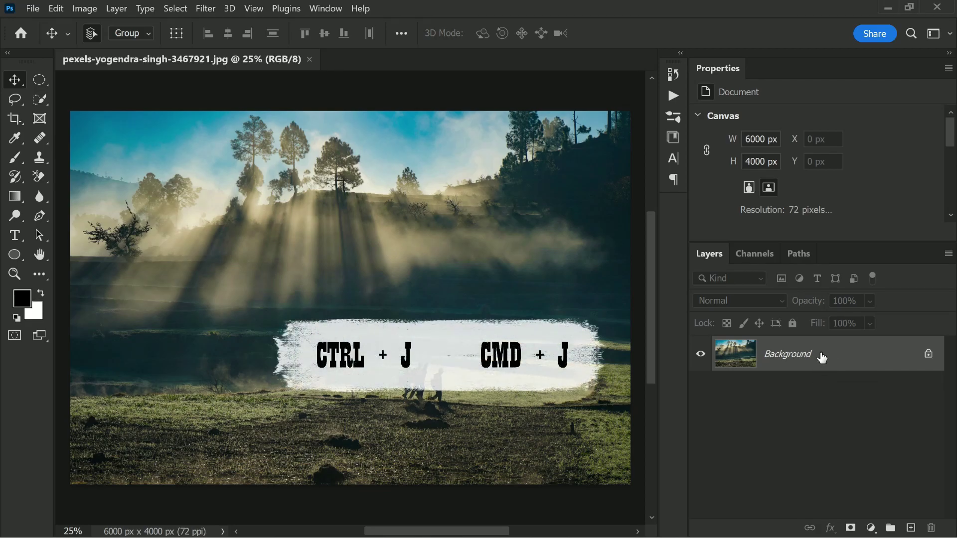
Duplicate the Background layer with Ctrl+J and rename the copy 'fog'.
key(ctrl+j)
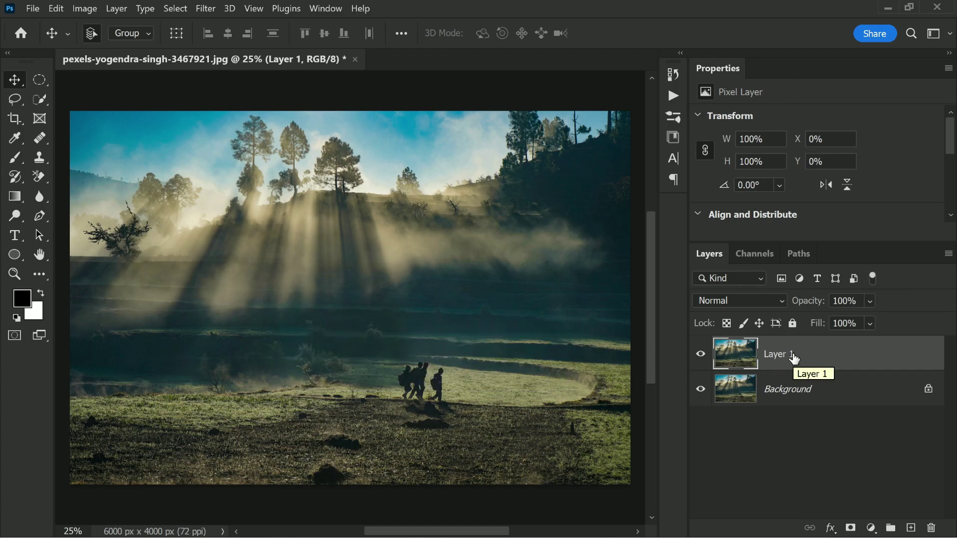
double_click(792, 355)
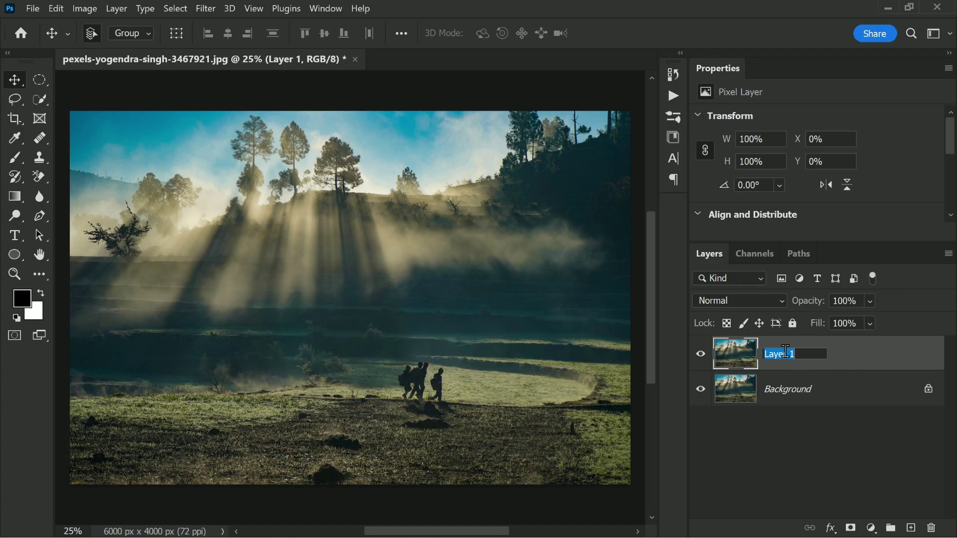
text(fog)
key(Return)
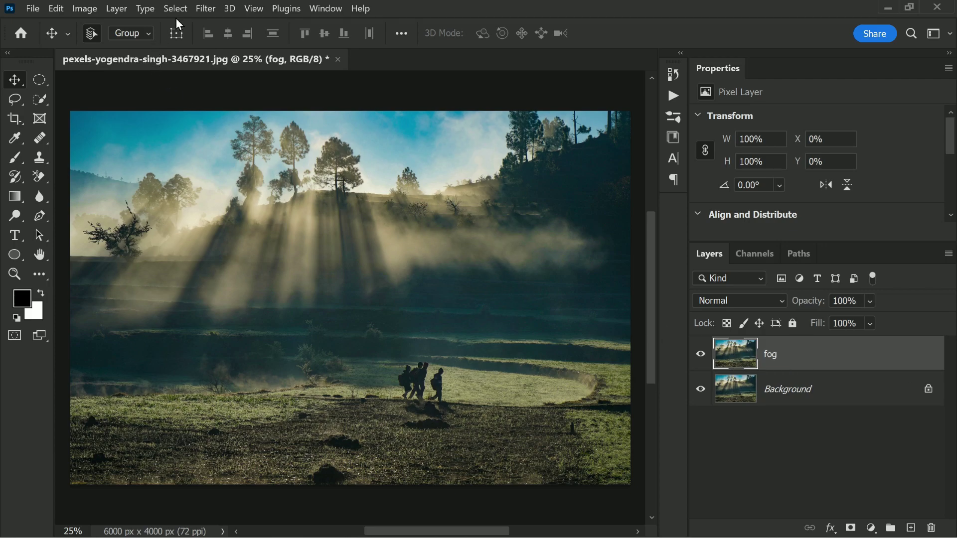
Convert the fog layer to a smart object via Filter > Convert for Smart Filters.
click(205, 9)
click(328, 45)
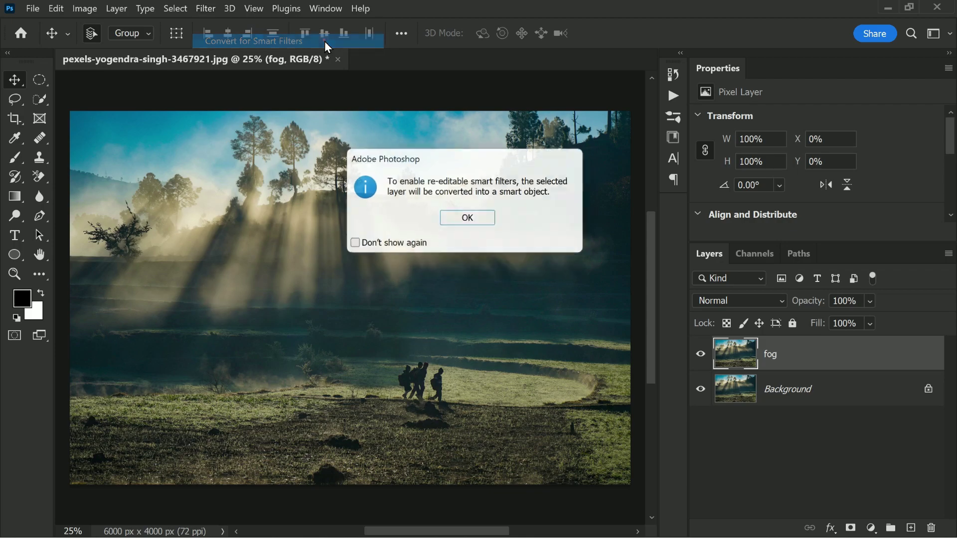
click(489, 221)
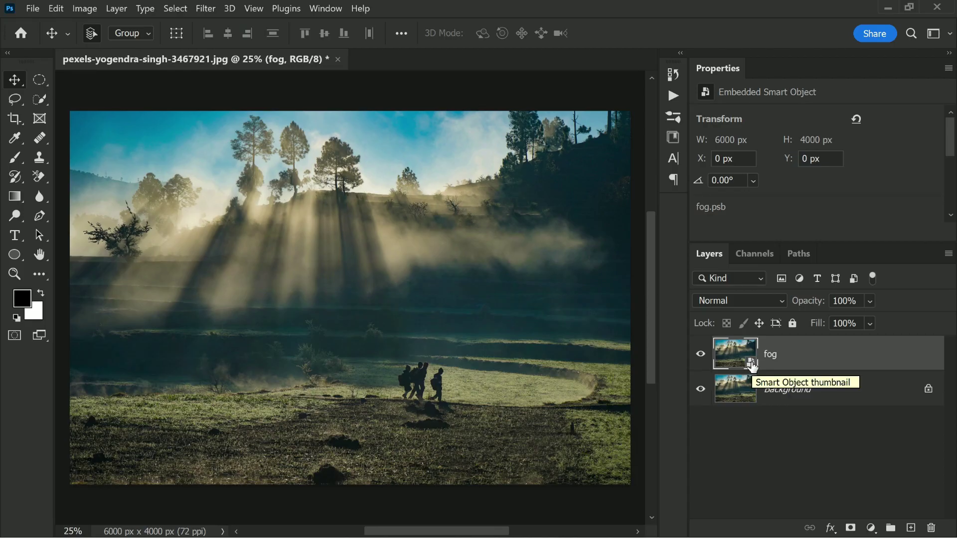
Apply a Camera Raw smart filter to the fog layer with Dehaze -85 and Contrast +90.
click(205, 9)
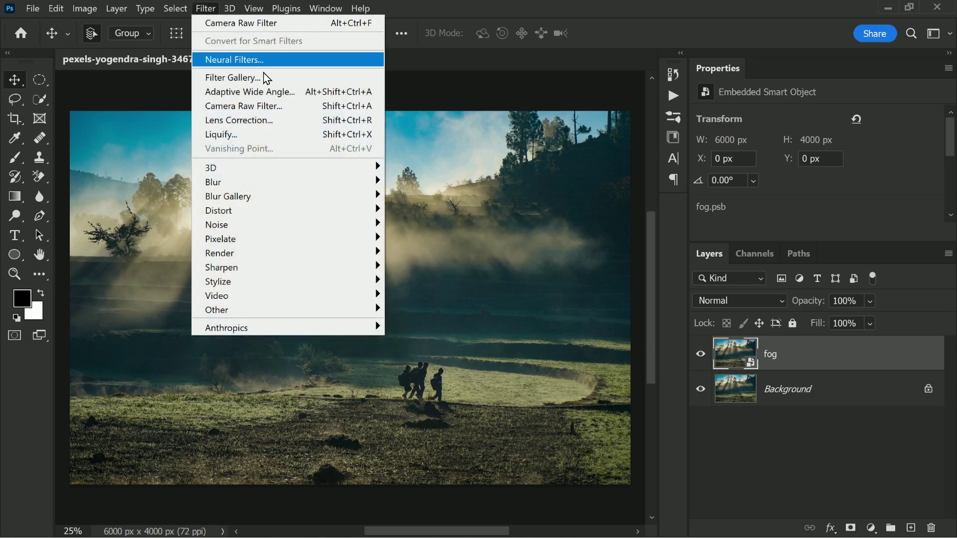
click(302, 107)
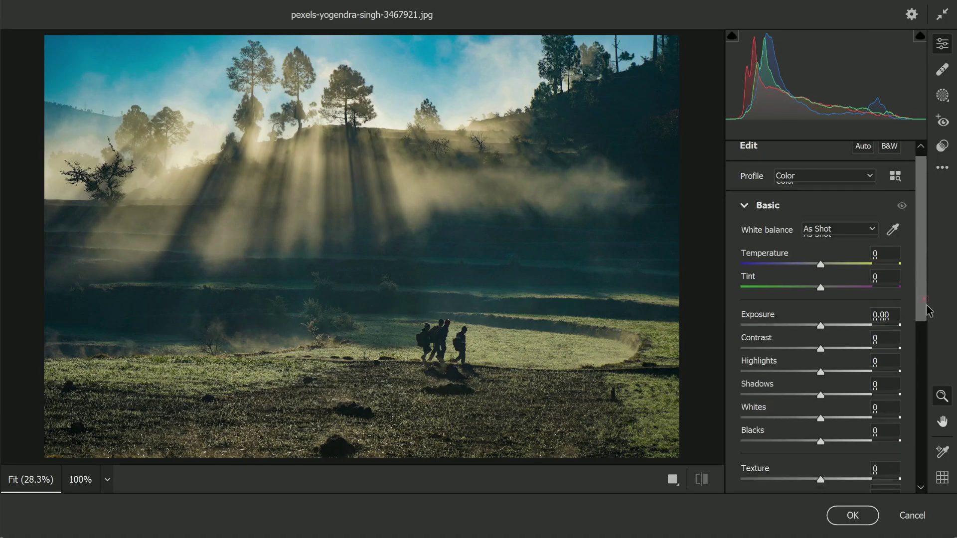
drag(928, 310, 922, 385)
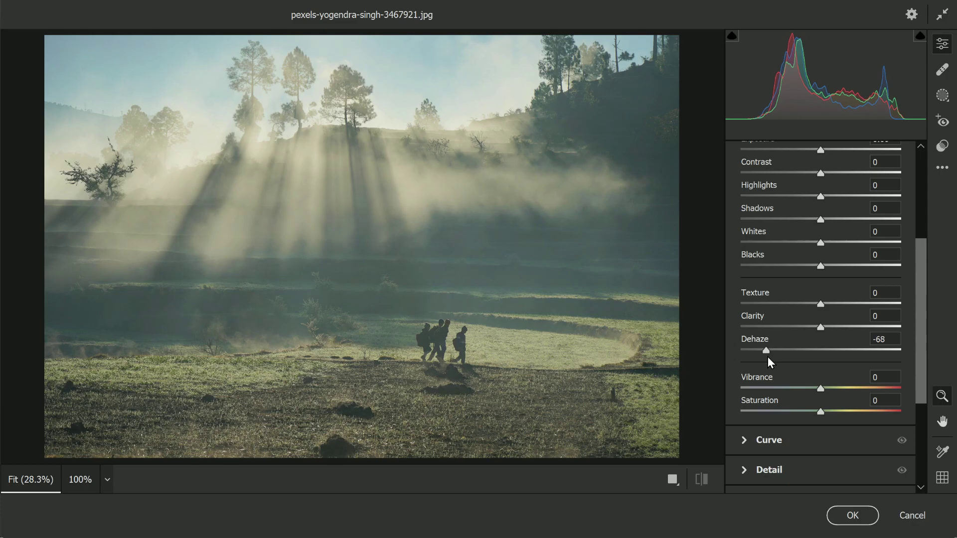
drag(768, 357, 754, 358)
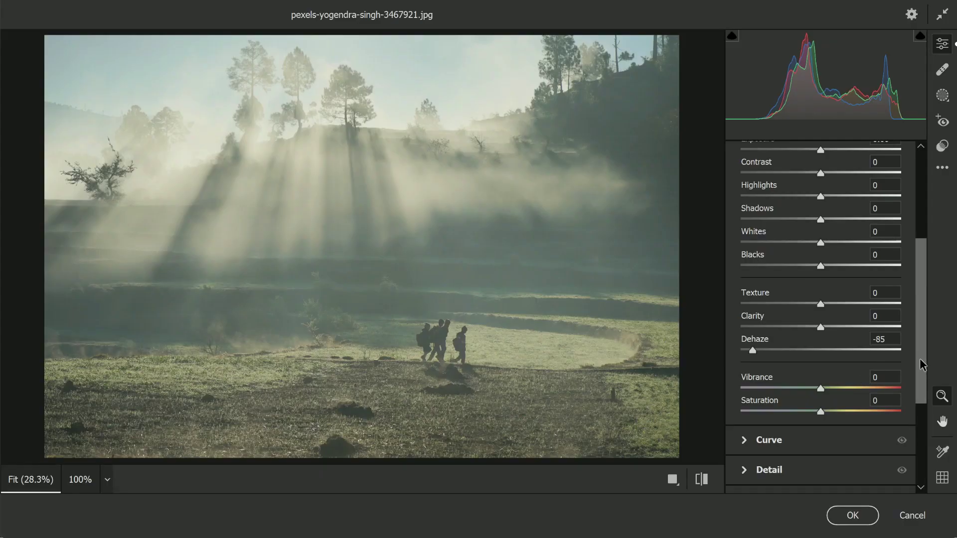
drag(921, 366, 917, 287)
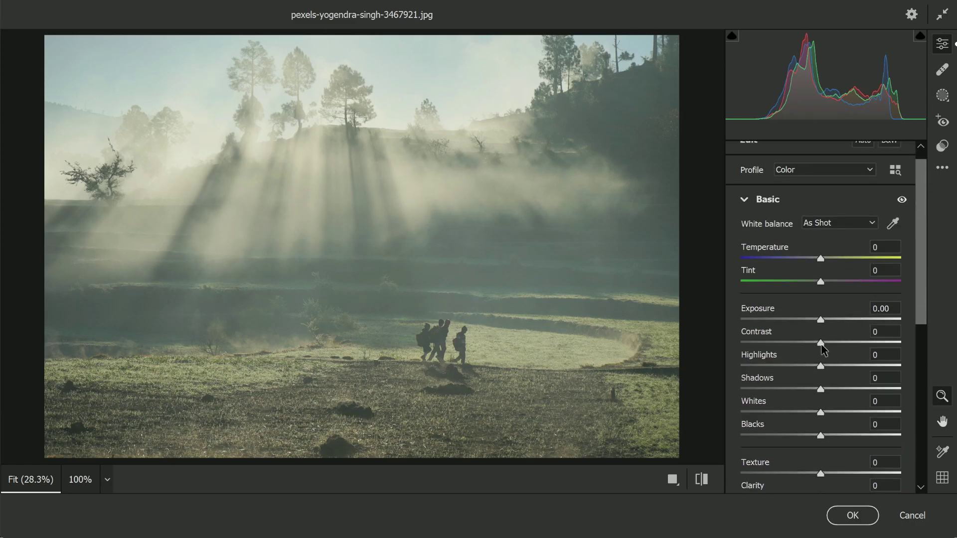
drag(821, 343, 894, 345)
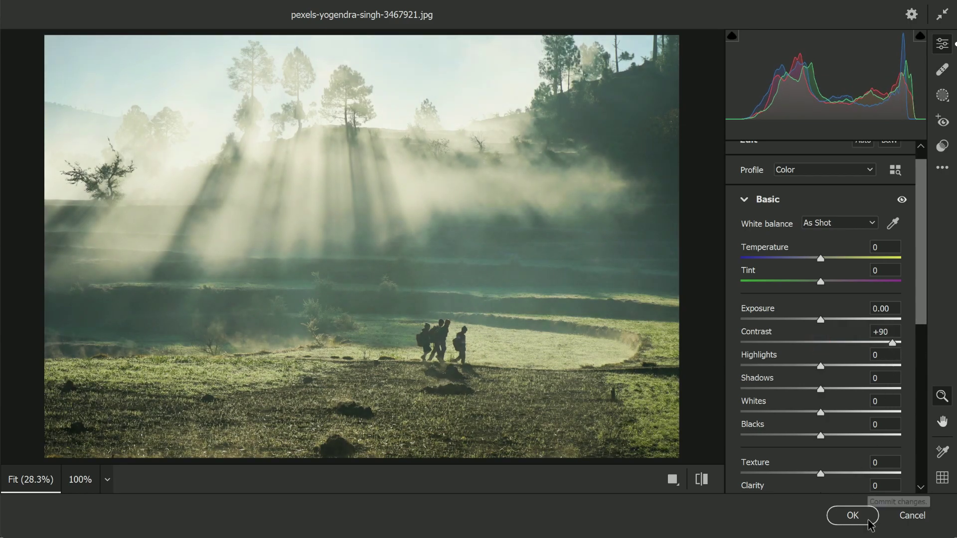
click(853, 516)
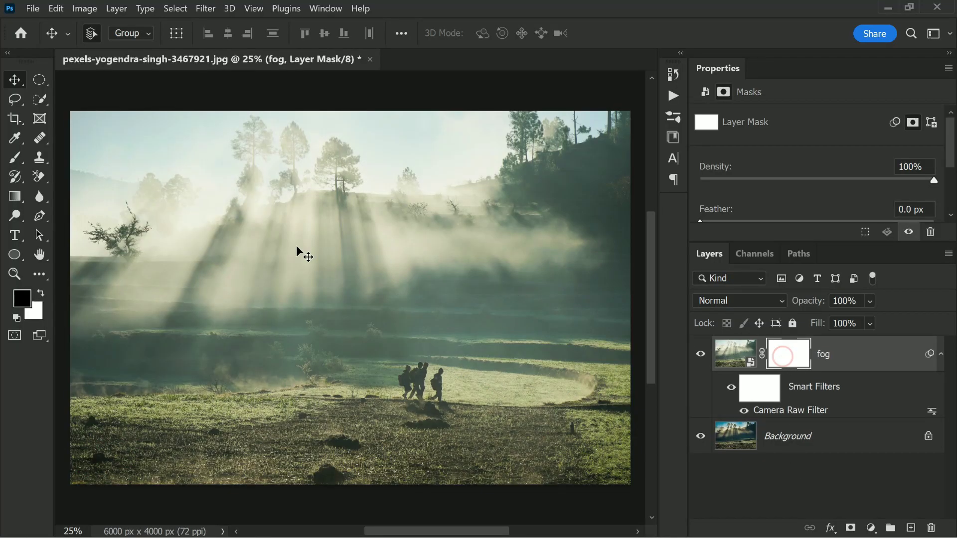
Drag a Foreground to Background gradient on the fog mask from the bottom up to mid-image.
click(18, 198)
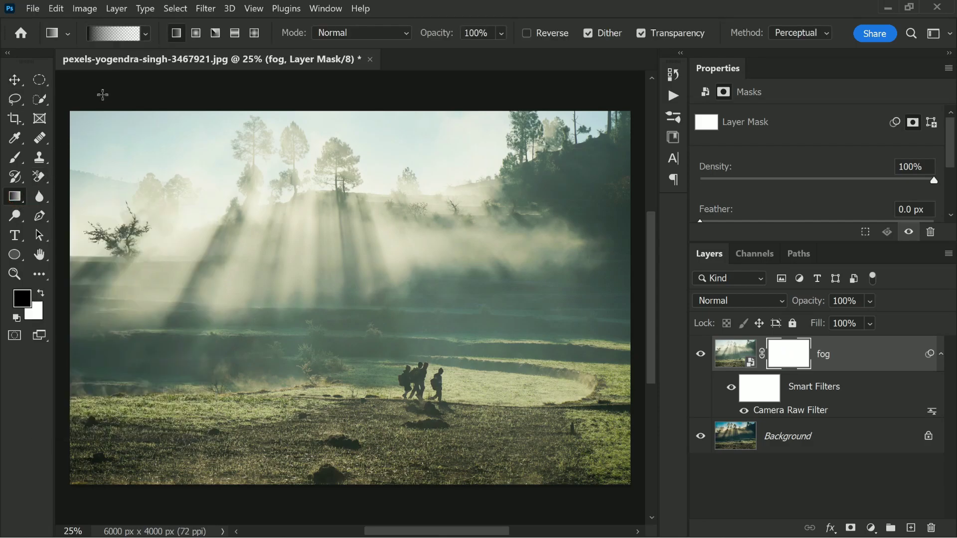
click(121, 35)
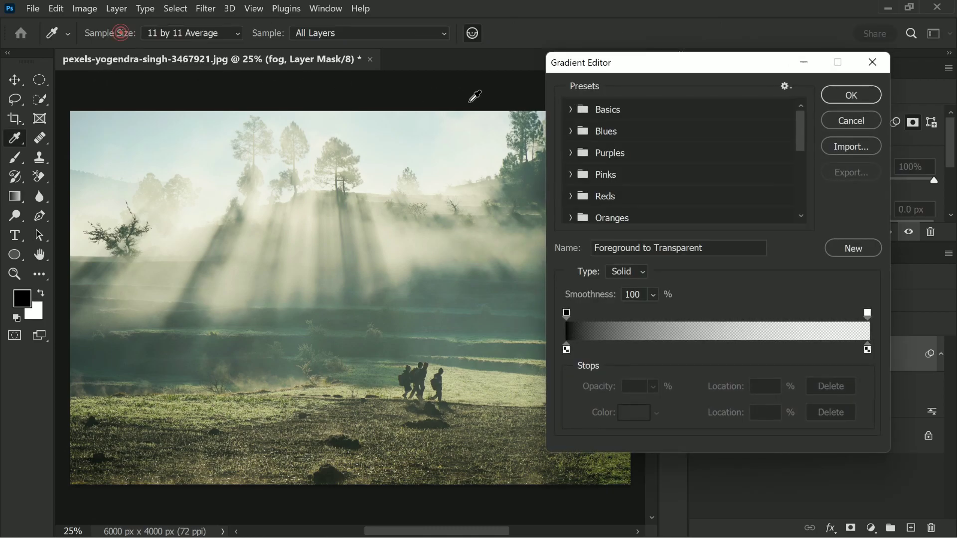
click(570, 110)
click(590, 131)
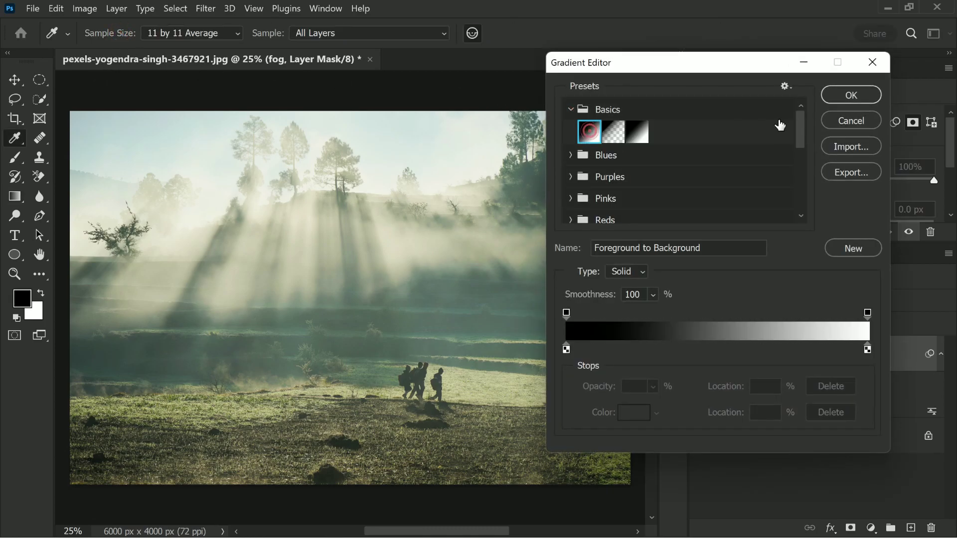
click(851, 94)
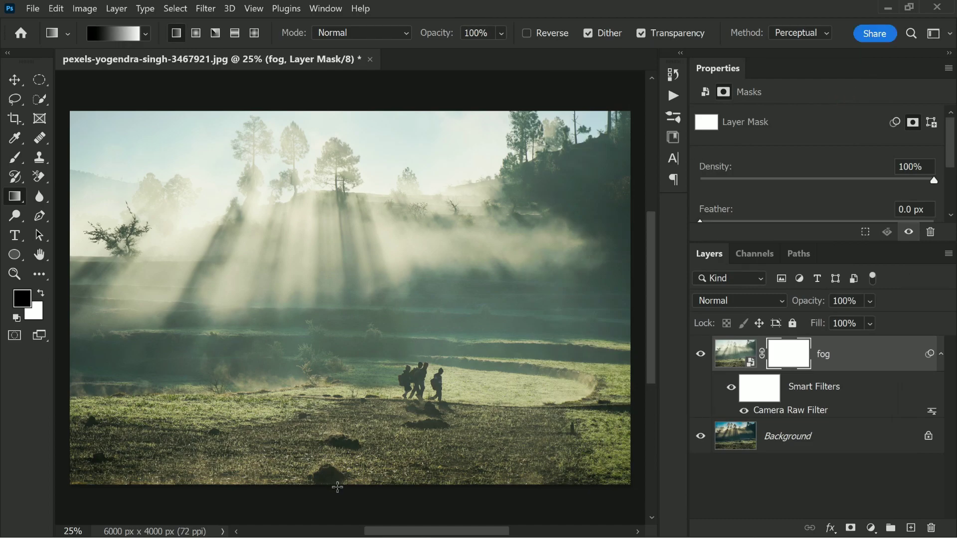
drag(336, 488, 337, 324)
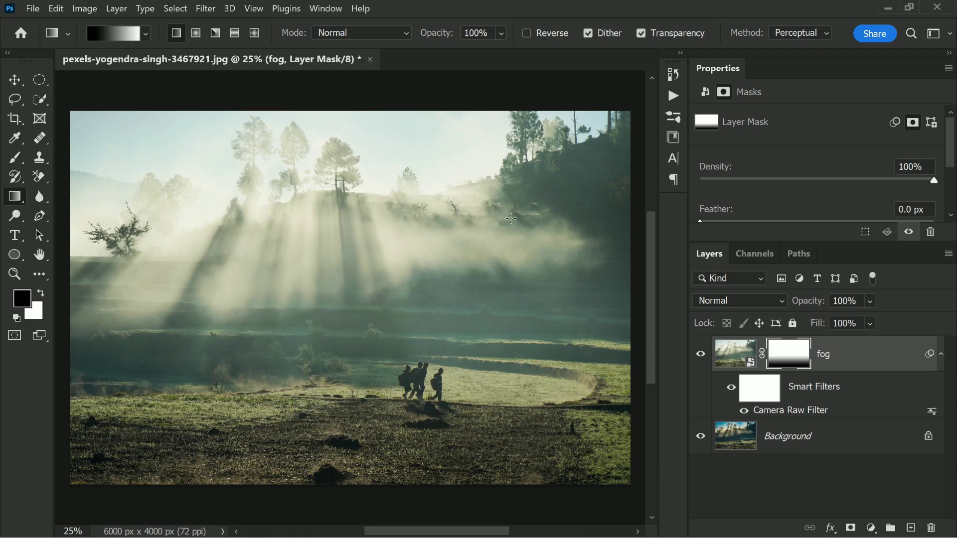
Drag a Foreground to Transparent gradient down from the top edge on the fog mask.
click(781, 346)
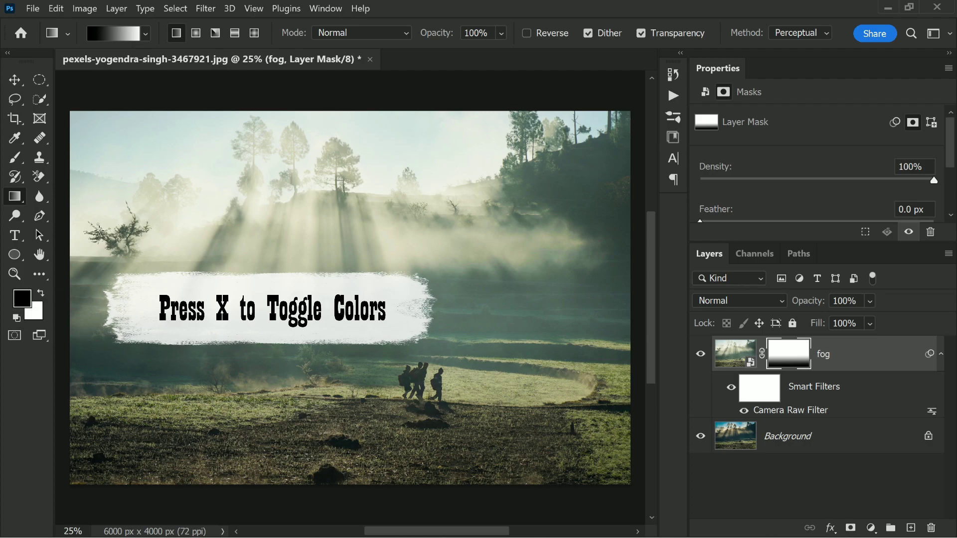
click(124, 33)
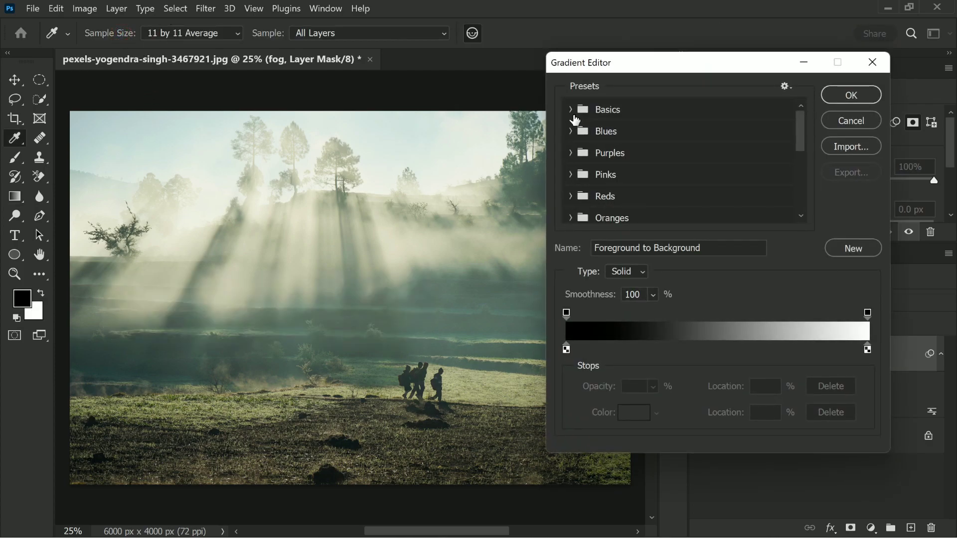
click(571, 110)
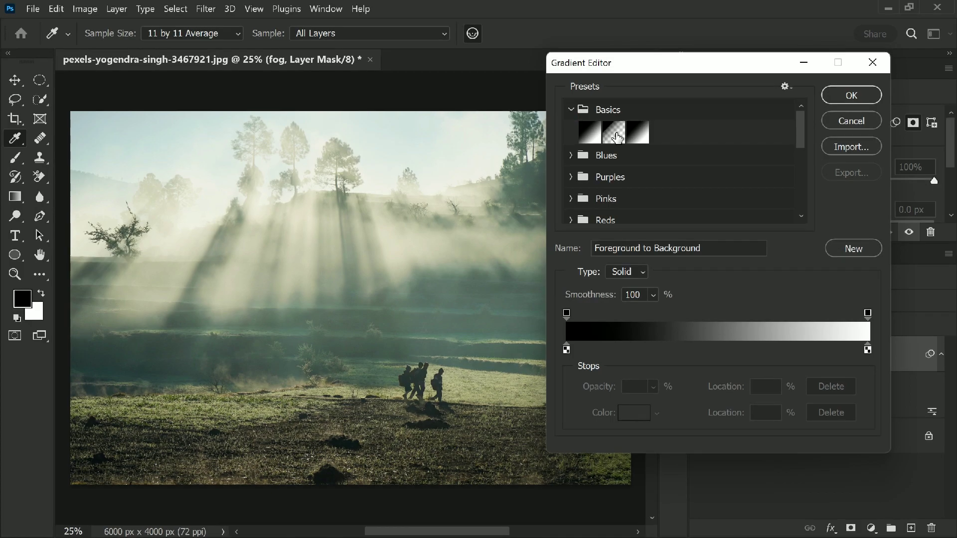
click(618, 137)
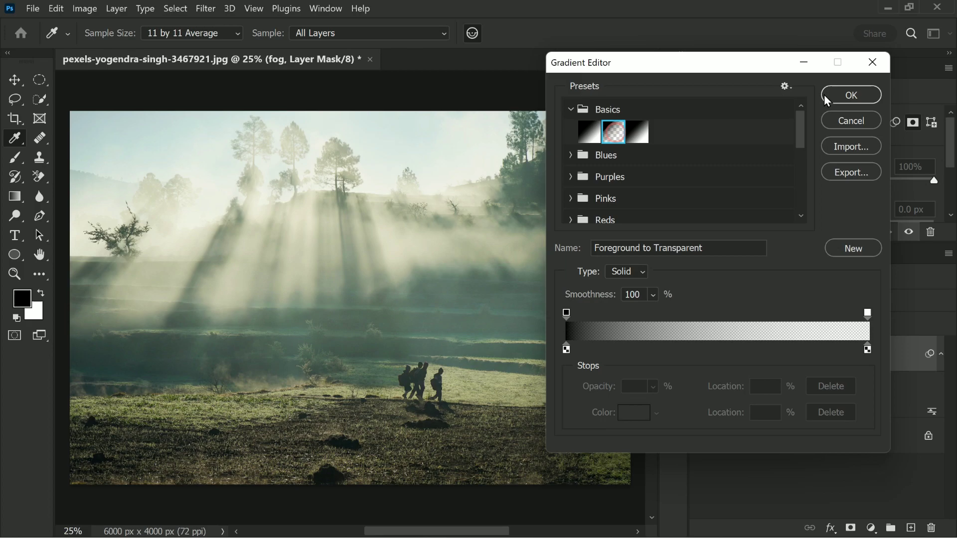
click(851, 95)
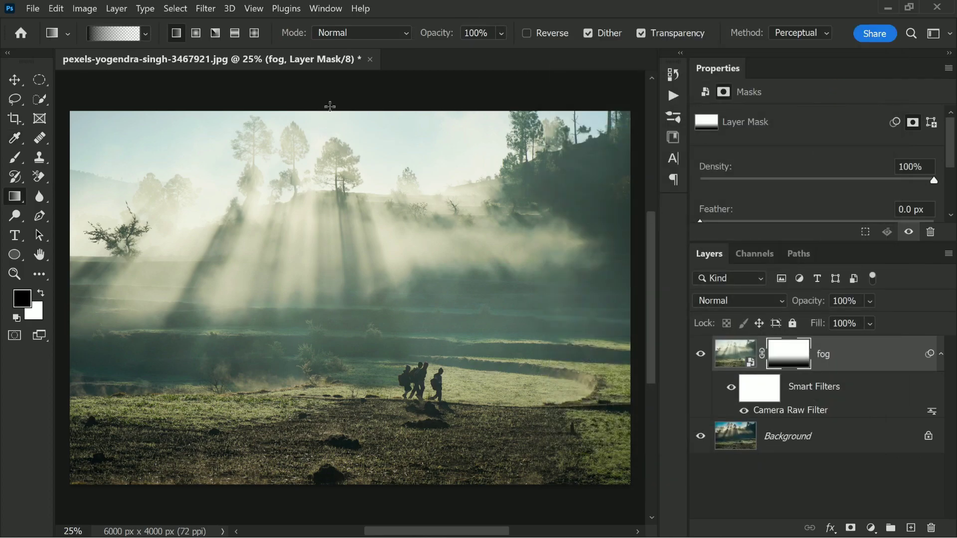
drag(332, 93, 334, 208)
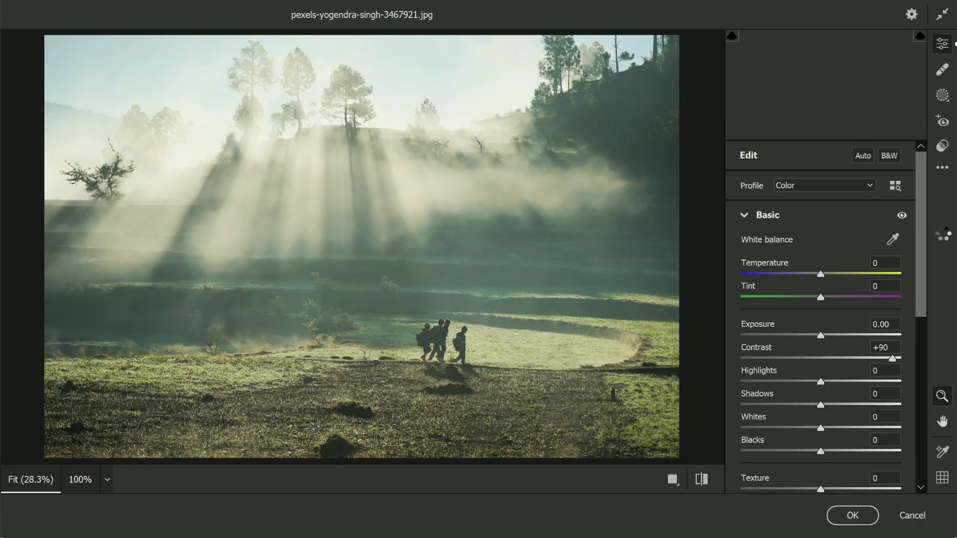
Raise the fog layer's Camera Raw filter to Dehaze -100 and Contrast +100.
drag(922, 276, 921, 315)
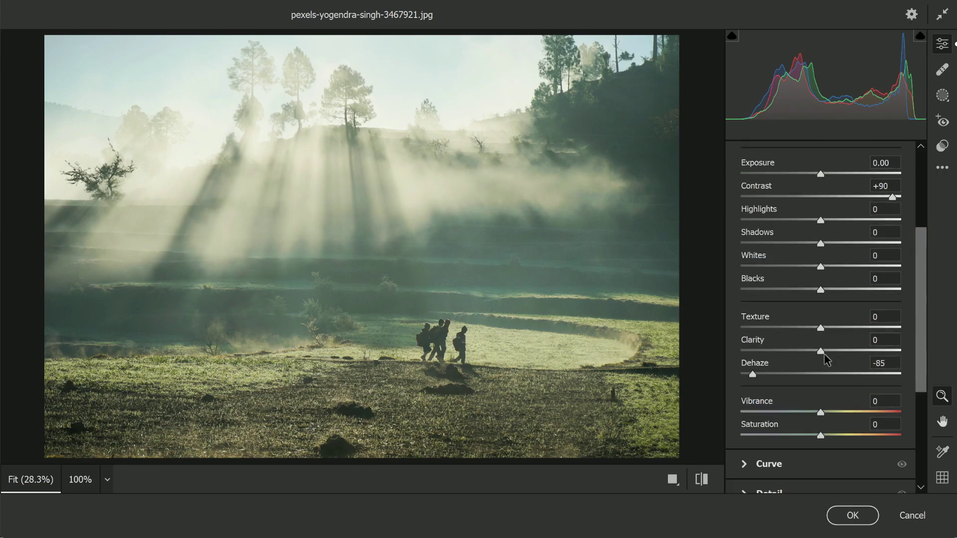
drag(754, 379, 740, 378)
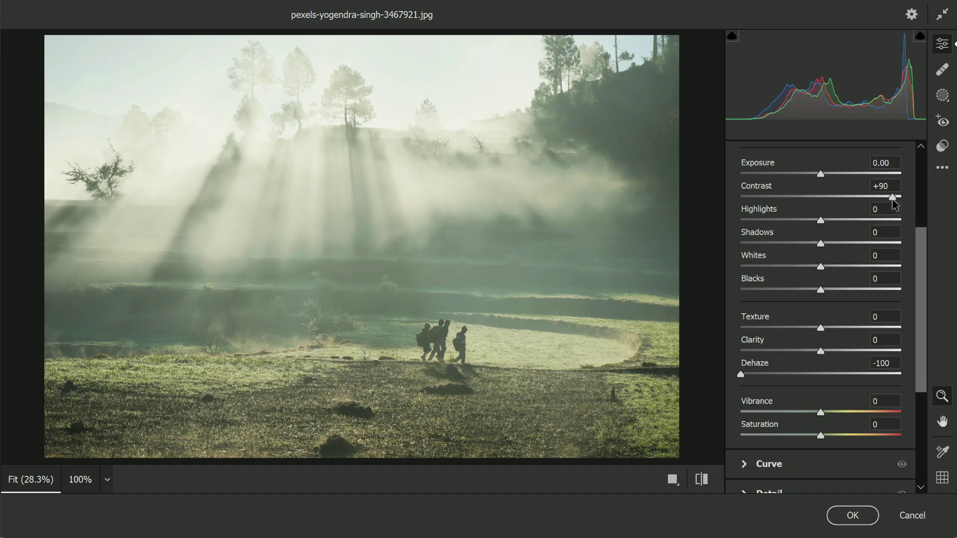
drag(892, 199, 899, 196)
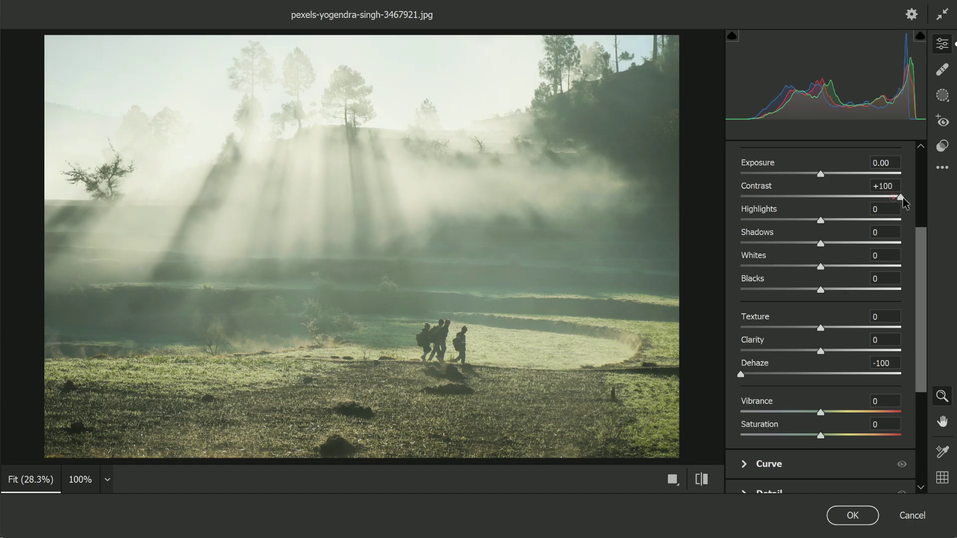
click(842, 517)
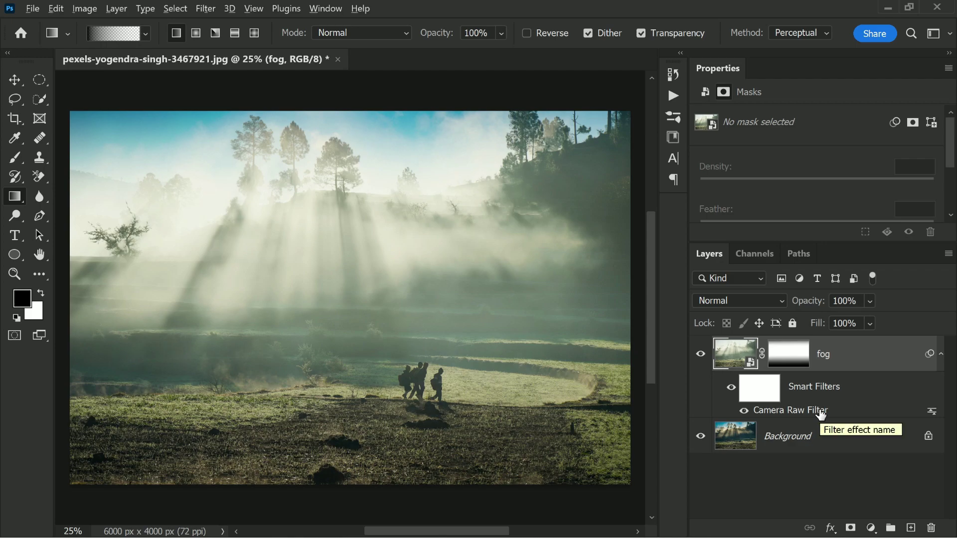
drag(821, 414, 816, 406)
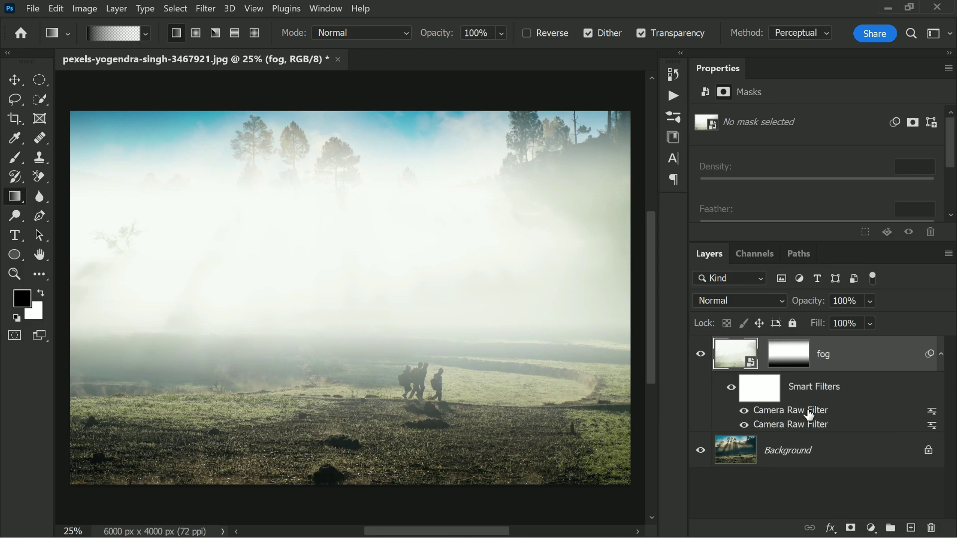
drag(804, 309, 784, 305)
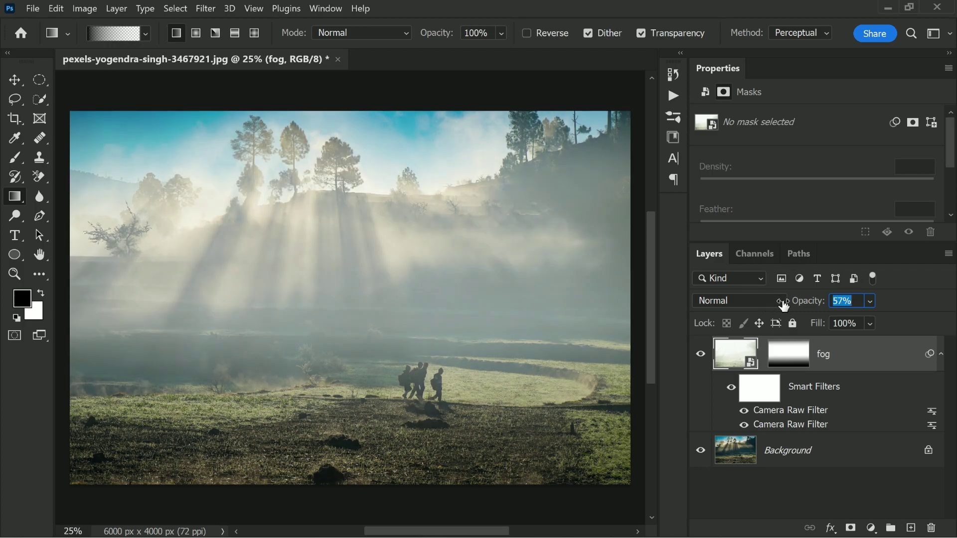
drag(784, 305, 908, 307)
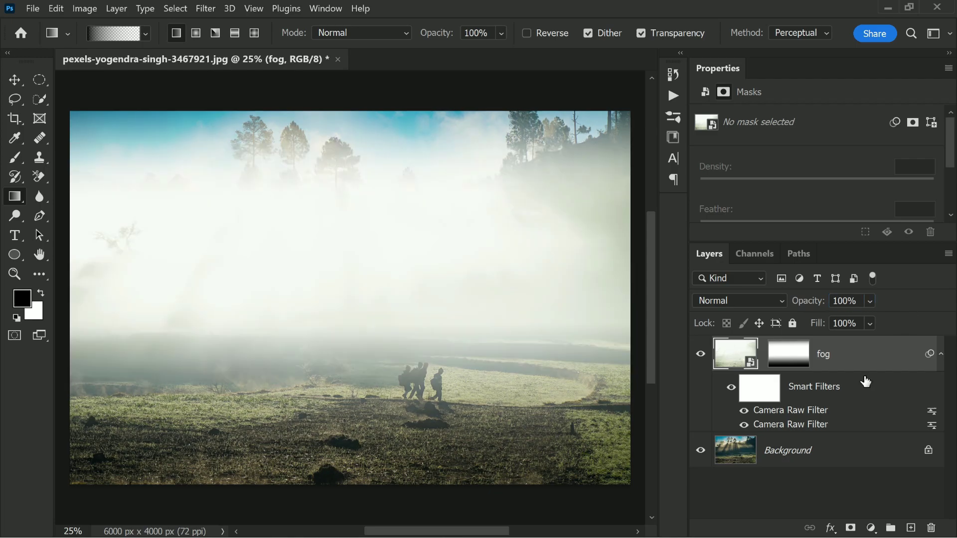
right_click(820, 414)
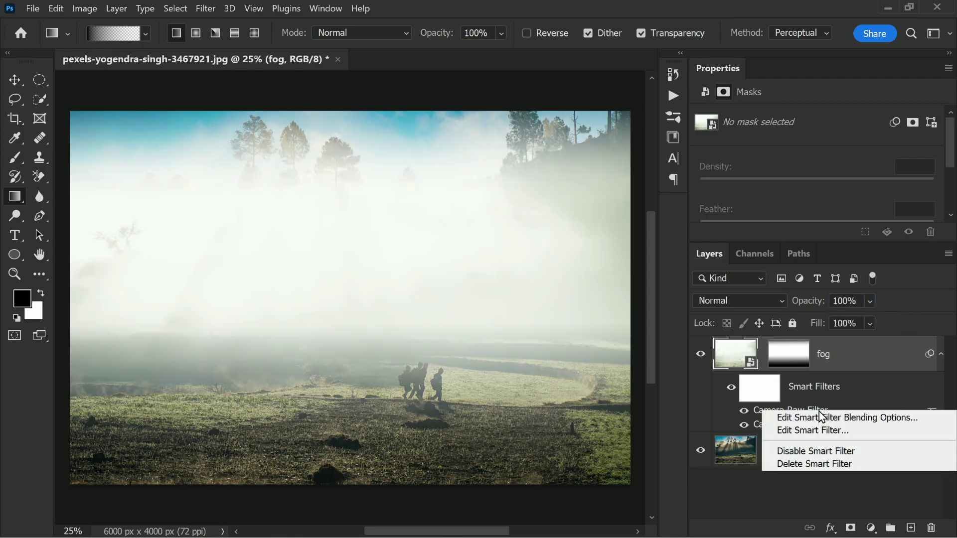
click(819, 463)
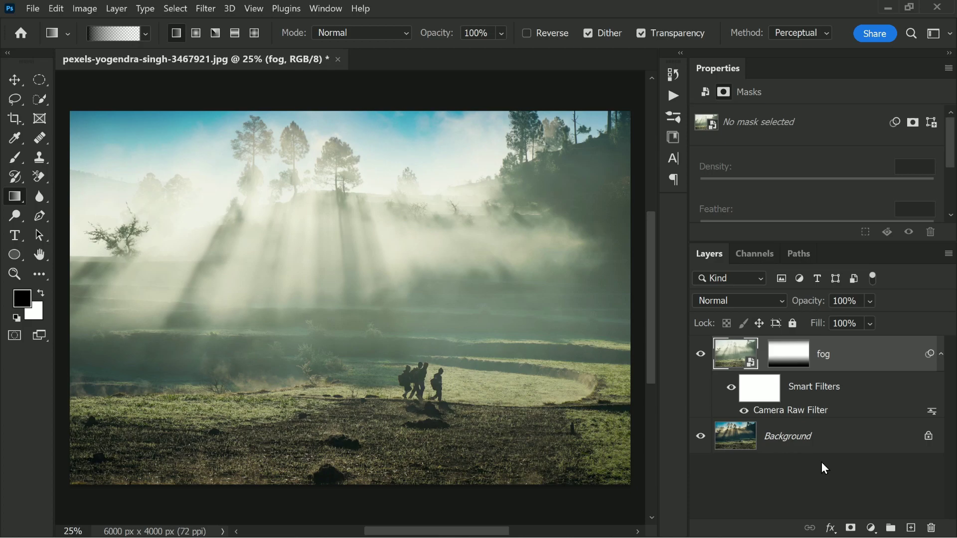
click(701, 355)
click(701, 355)
click(701, 354)
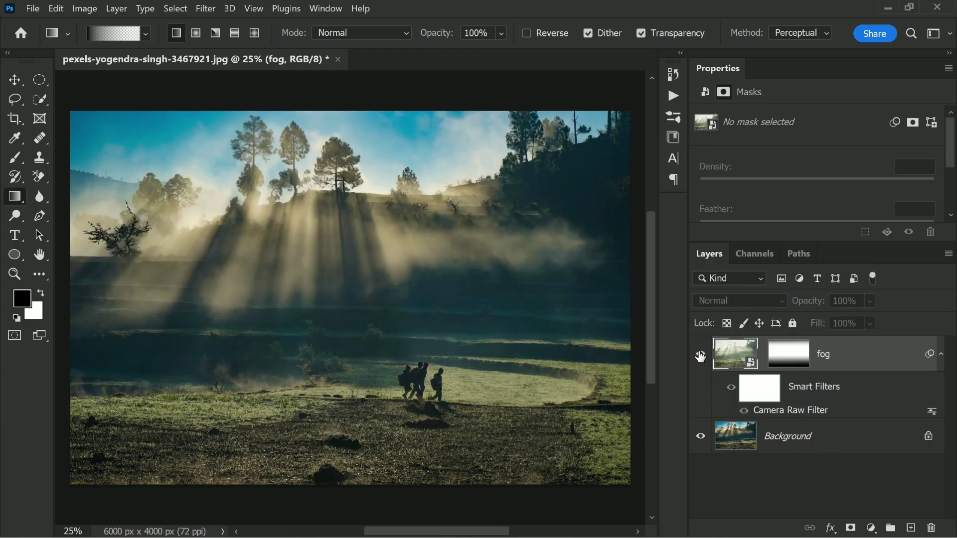